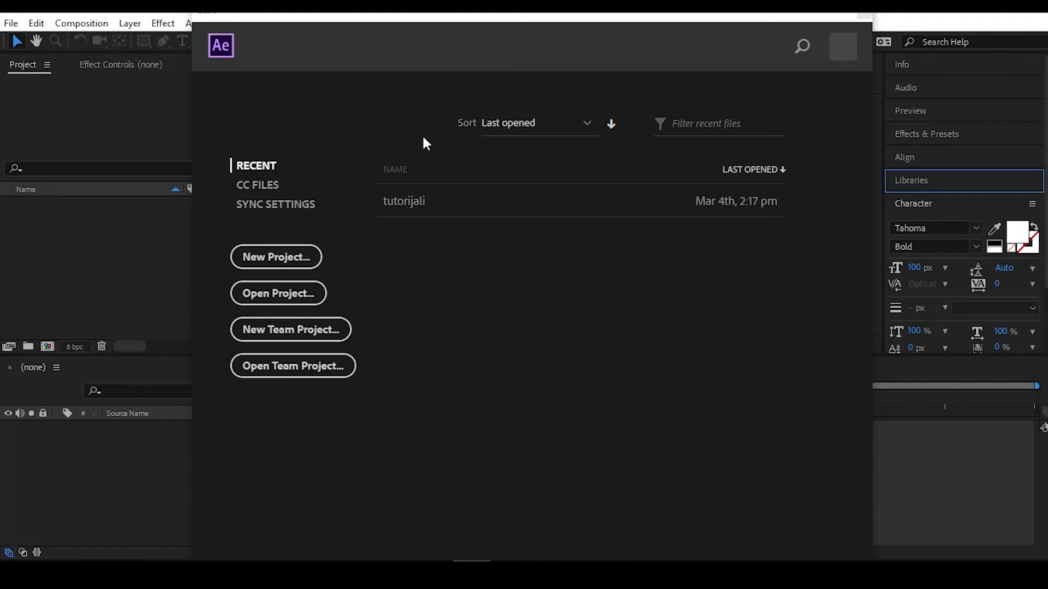
# Start a new empty project from the After Effects start screen.
pyautogui.click(298, 256)
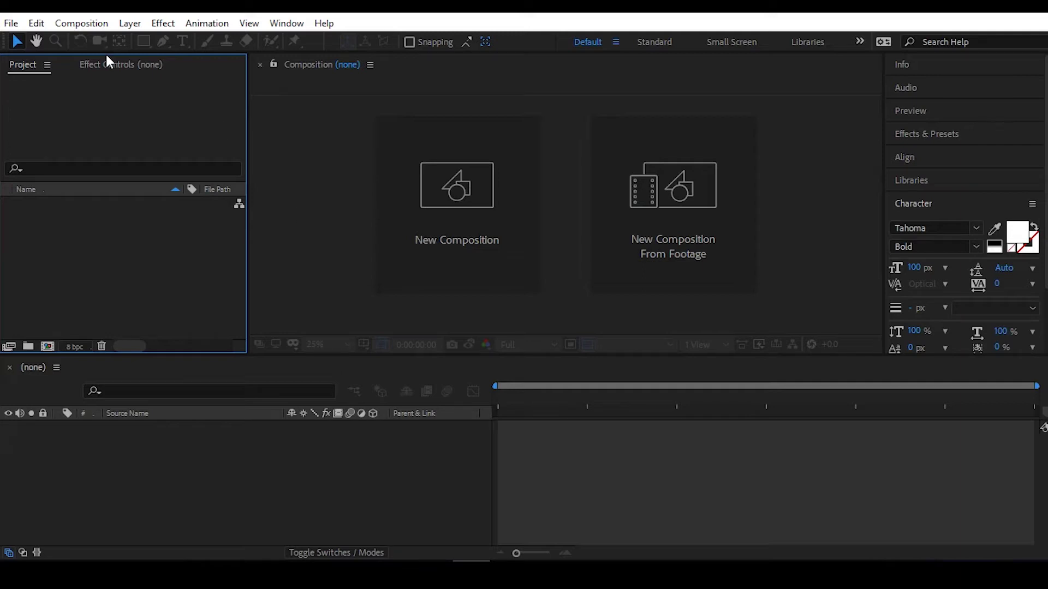
# Save the project in Documents as After Effects Project 'tutorijali 2'.
pyautogui.click(11, 23)
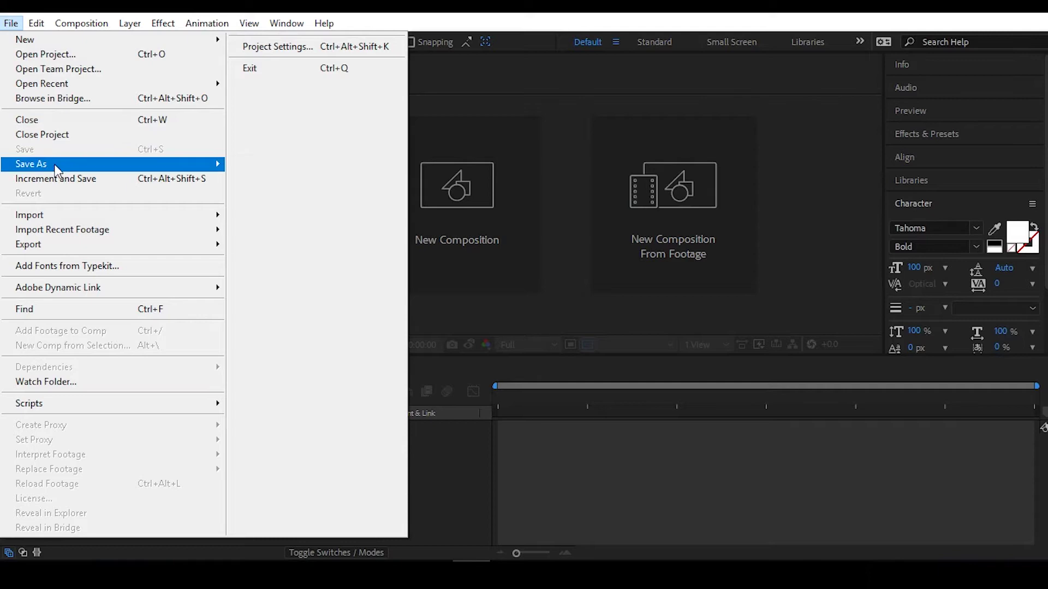
pyautogui.moveTo(57, 165)
pyautogui.click(278, 168)
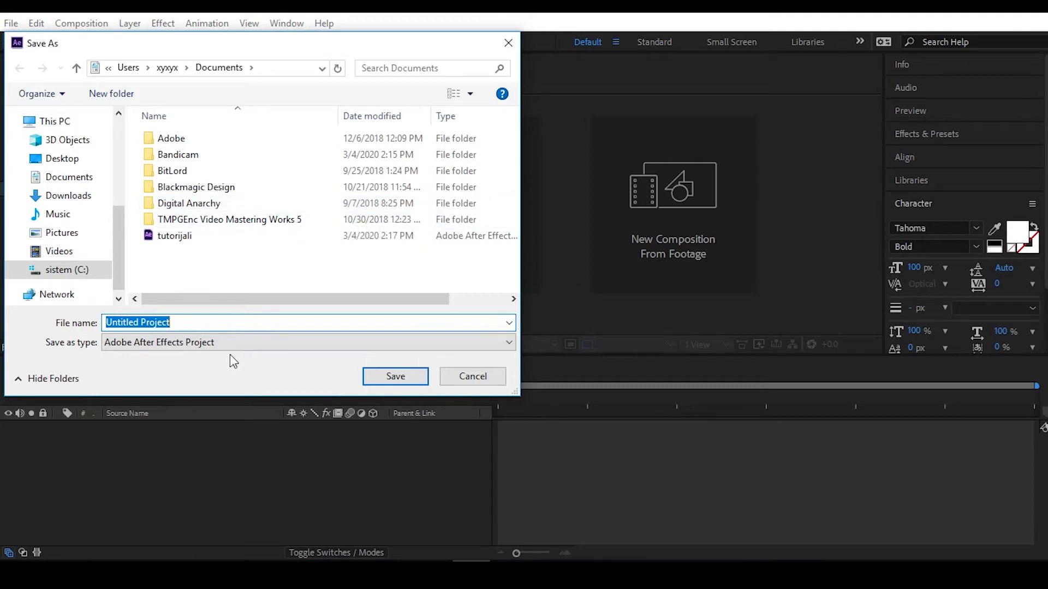
pyautogui.click(207, 339)
pyautogui.click(207, 342)
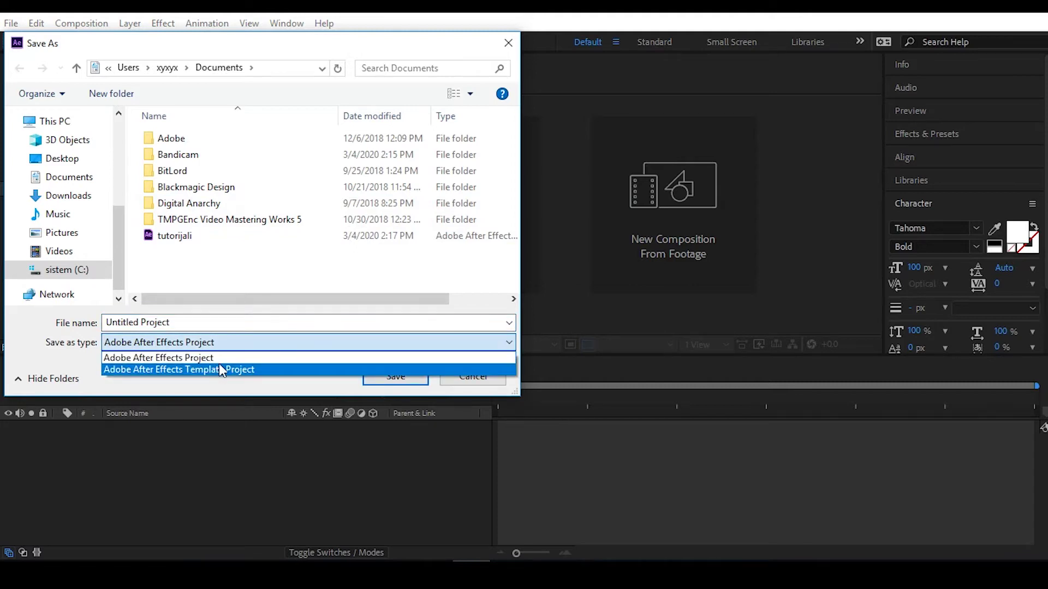
pyautogui.click(218, 356)
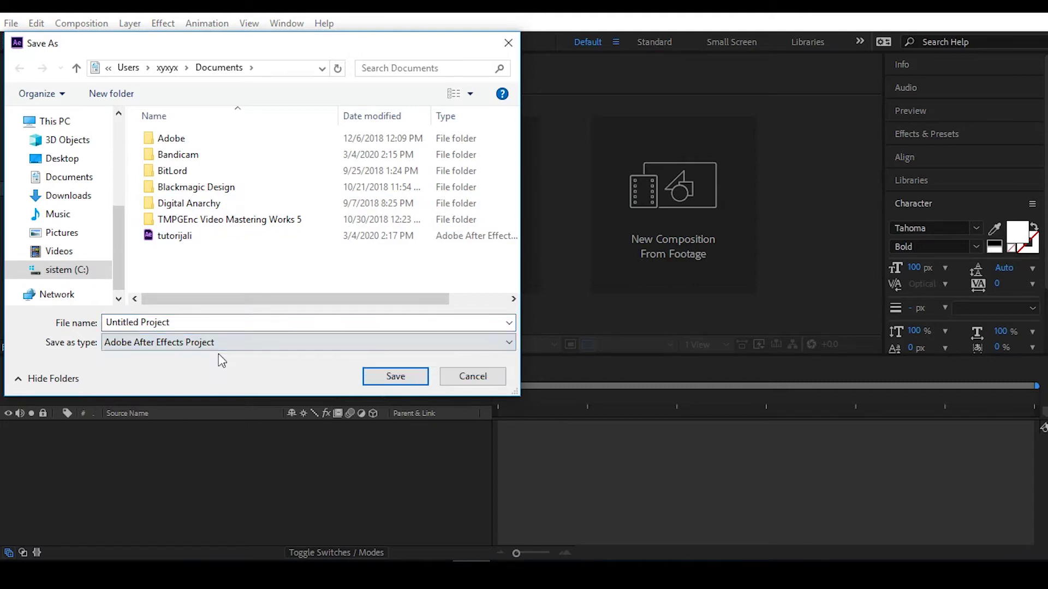
pyautogui.click(174, 237)
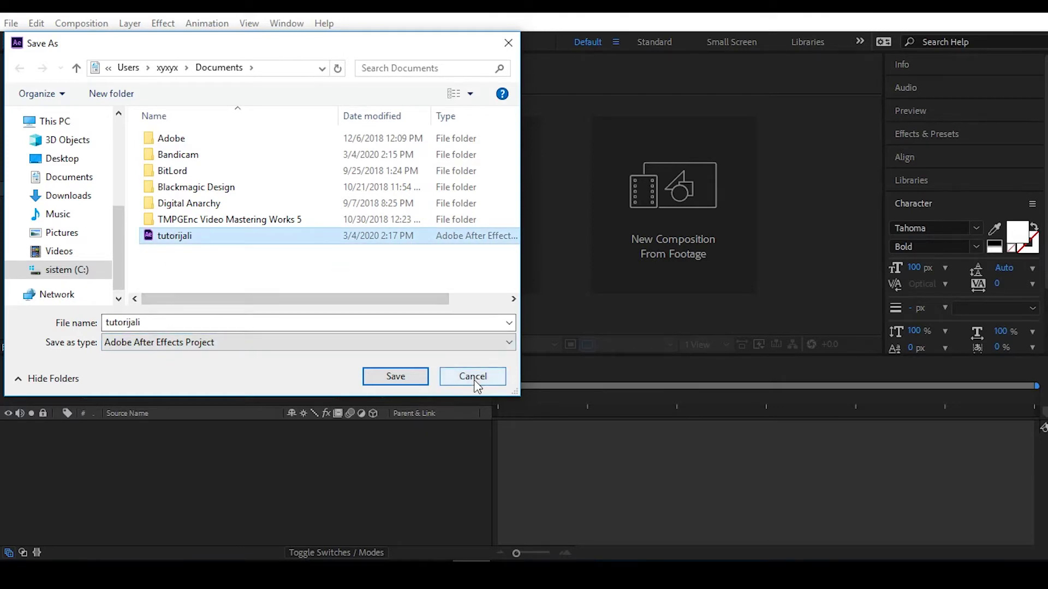
pyautogui.click(182, 322)
pyautogui.click(185, 324)
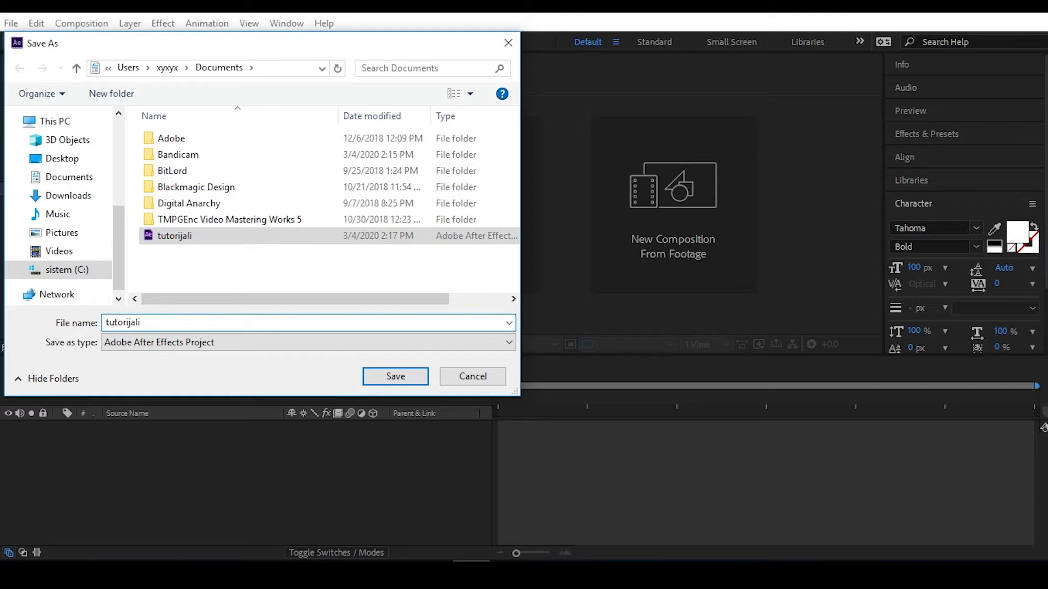
pyautogui.write(' 2')
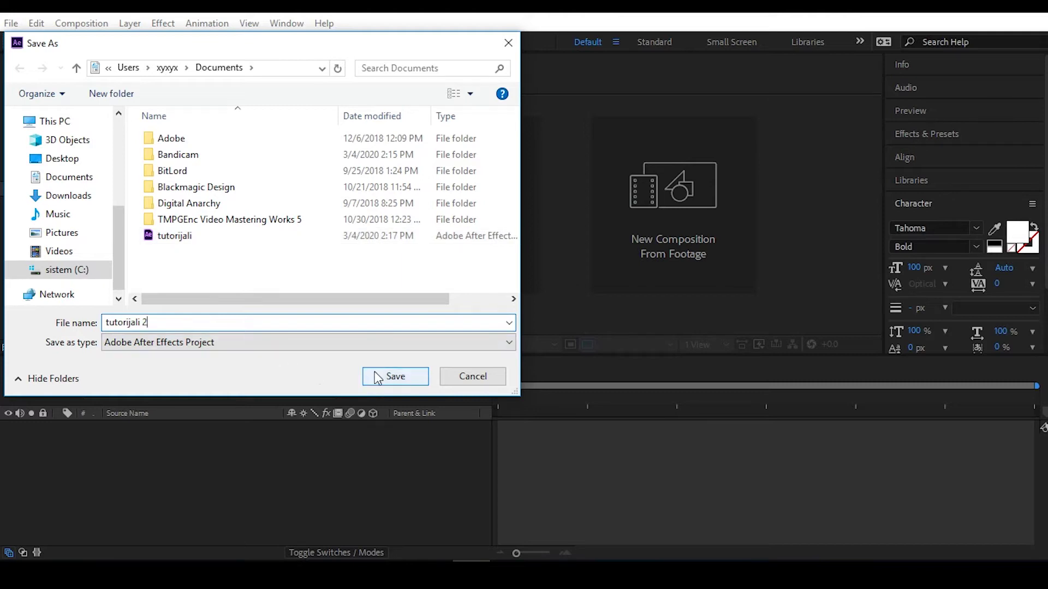
pyautogui.click(377, 376)
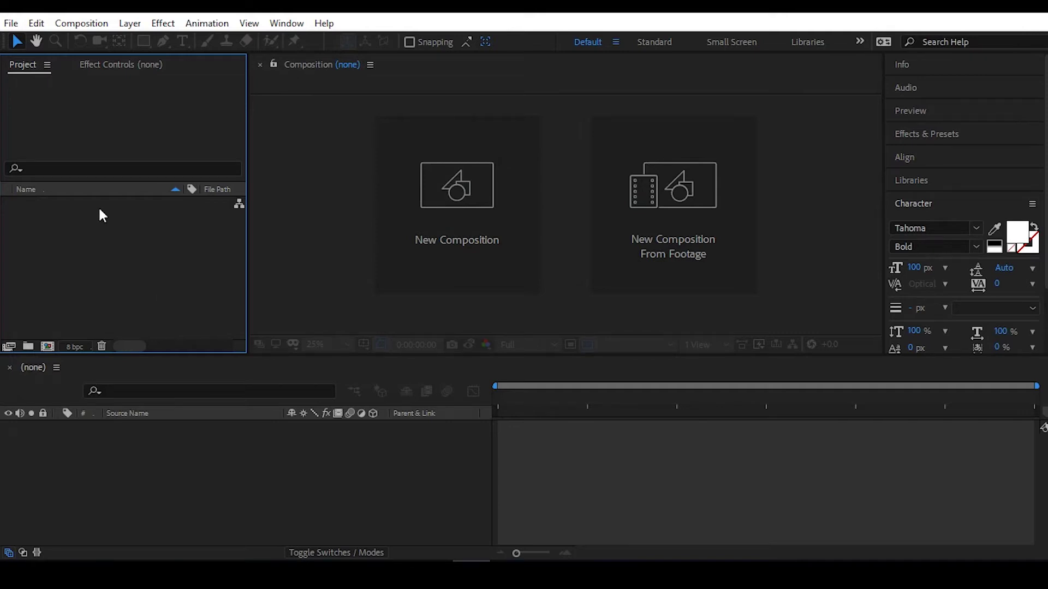
pyautogui.click(95, 23)
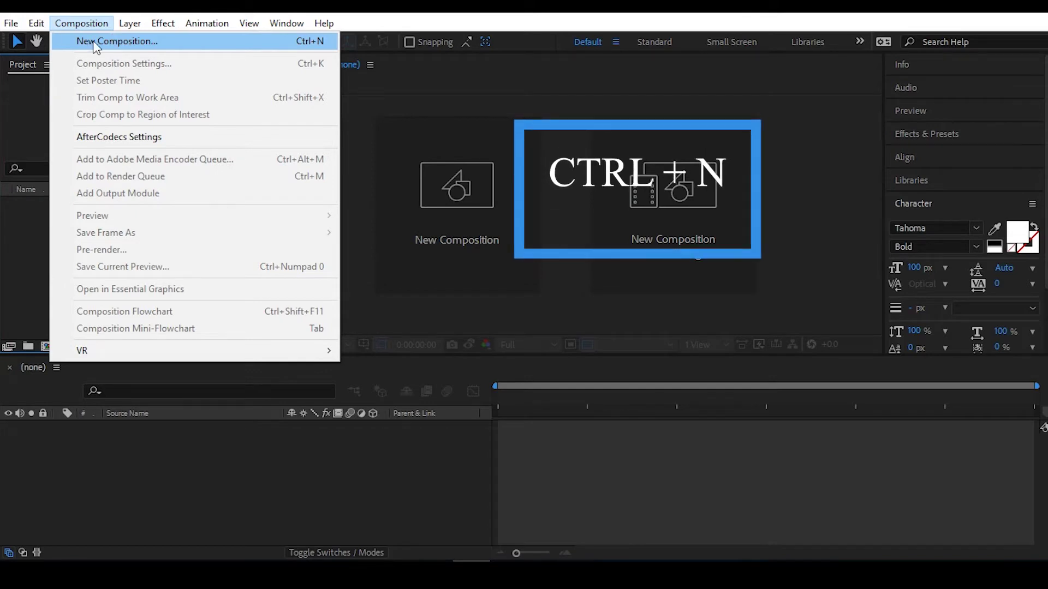
pyautogui.click(31, 207)
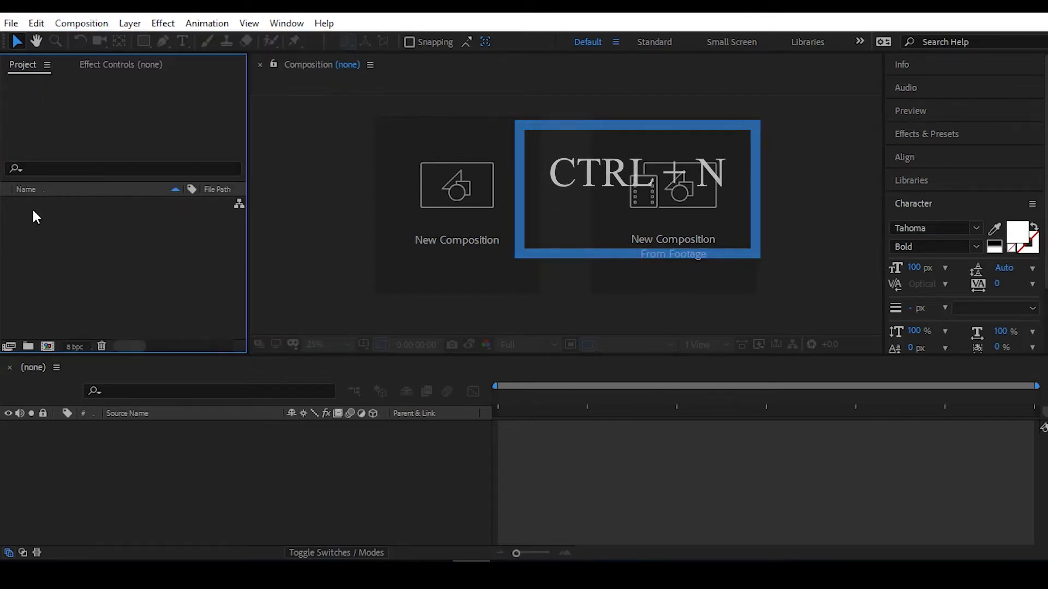
pyautogui.rightClick(101, 211)
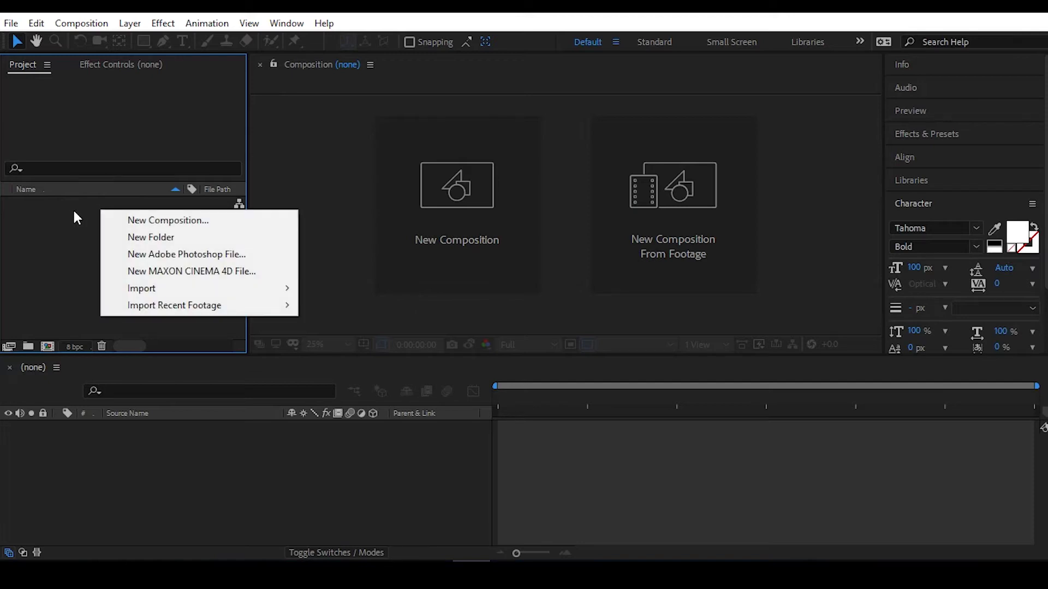
pyautogui.click(157, 221)
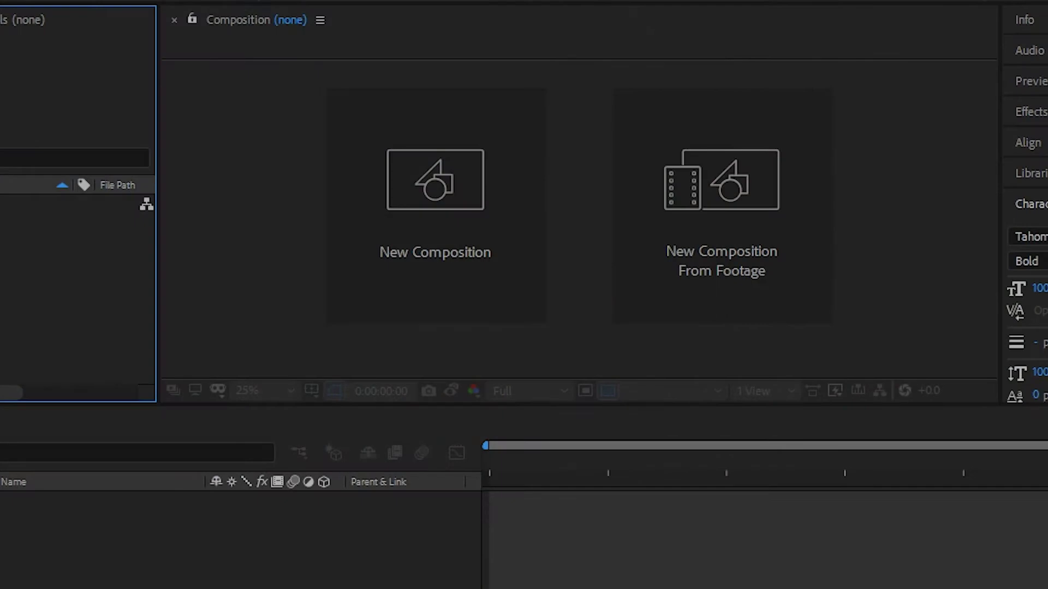
# Open Composition Settings for Comp 1, preset HDTV 1080 25 at 1920×1080.
pyautogui.click(48, 348)
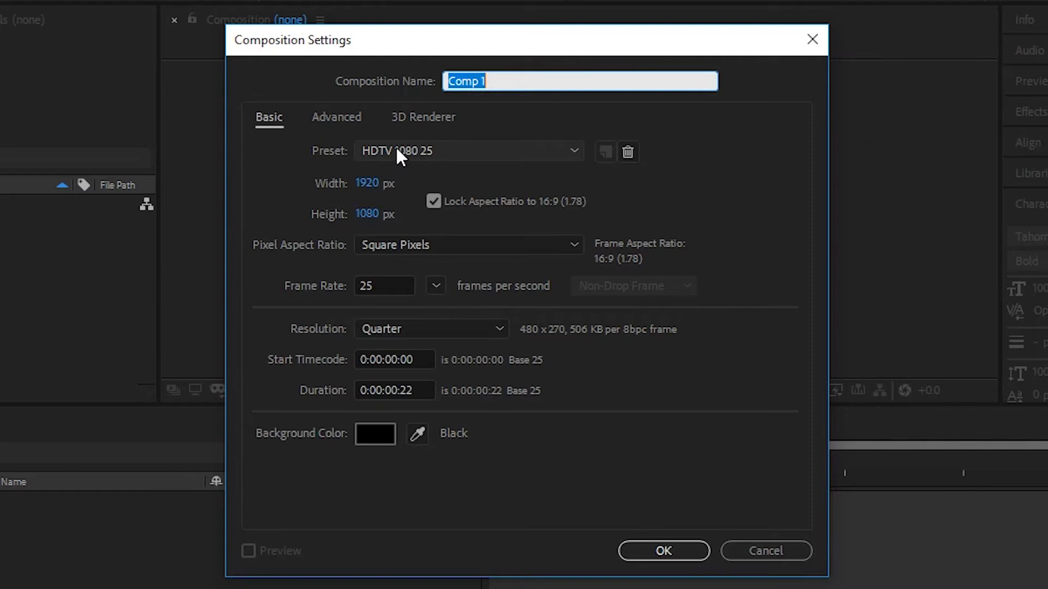
pyautogui.click(396, 151)
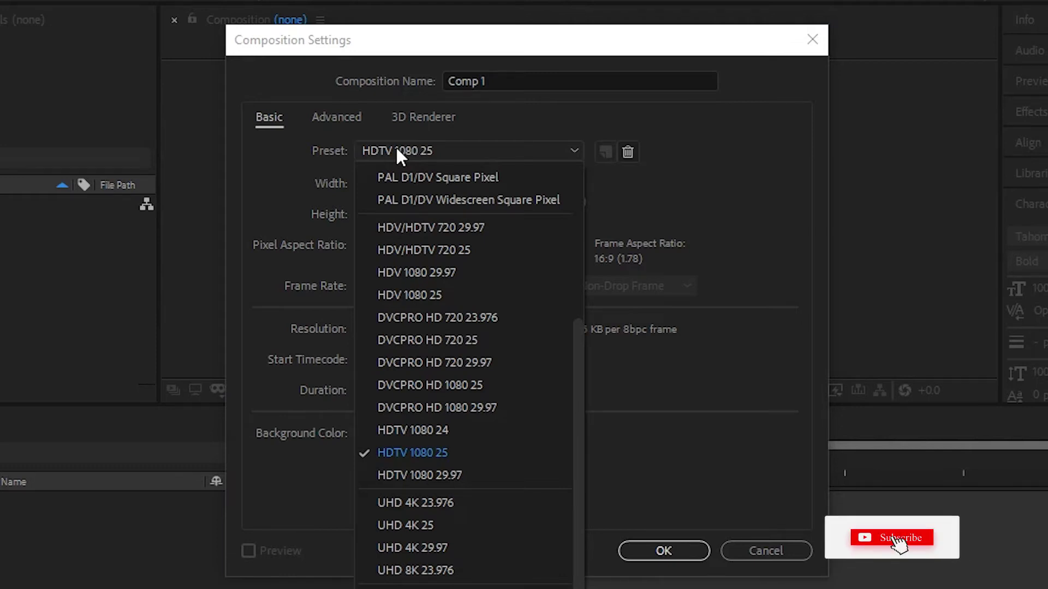
pyautogui.click(397, 150)
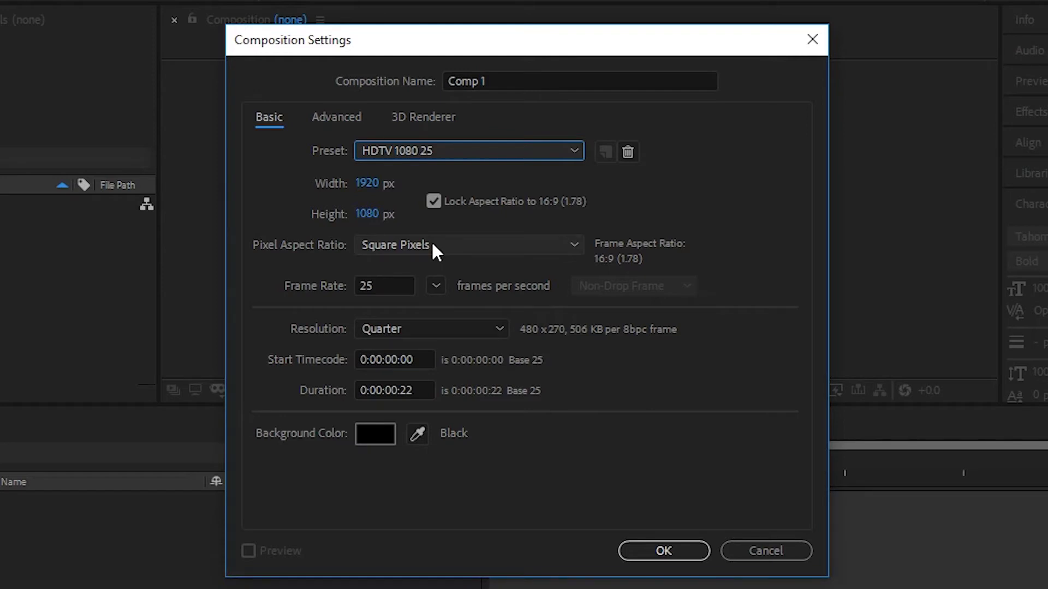
pyautogui.click(440, 240)
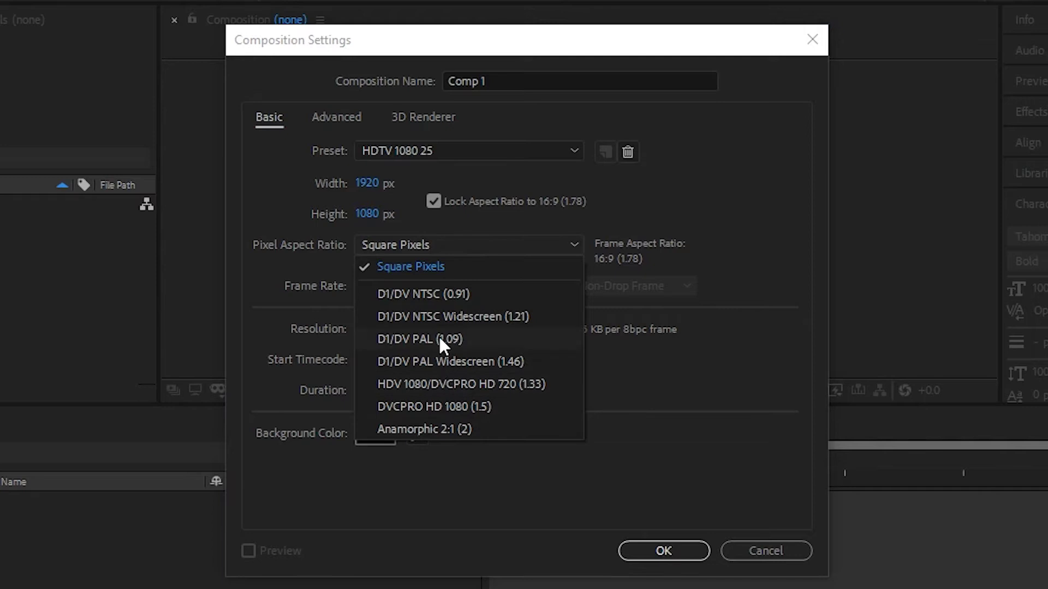
pyautogui.click(452, 267)
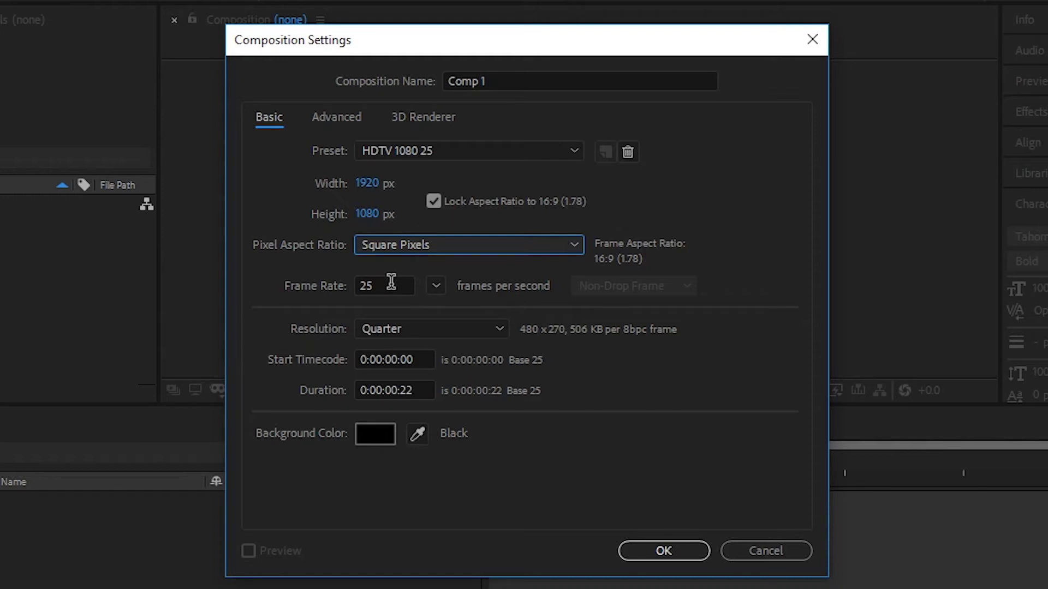
pyautogui.click(440, 329)
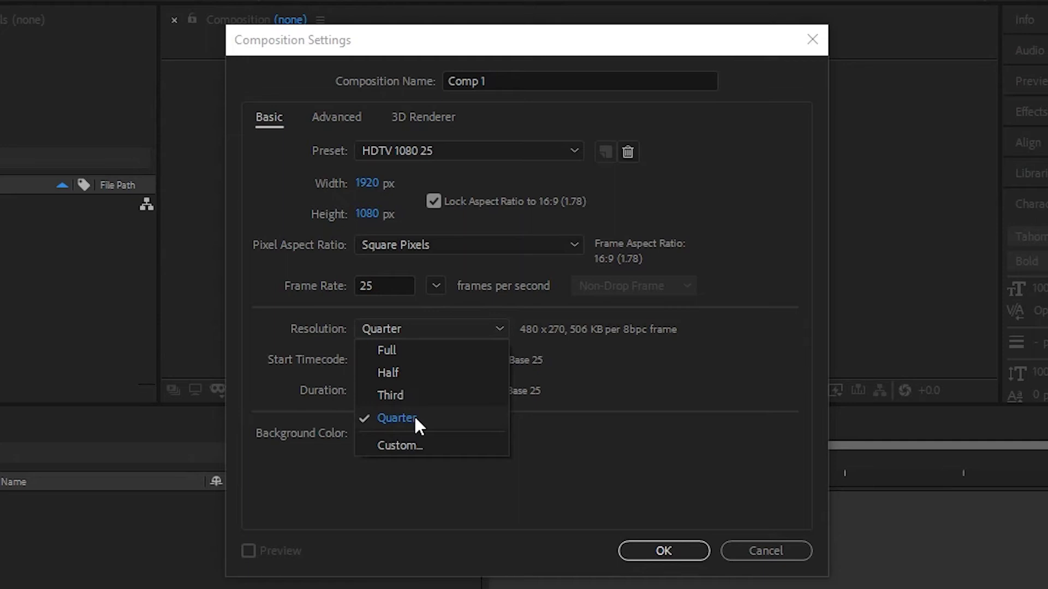
pyautogui.click(595, 384)
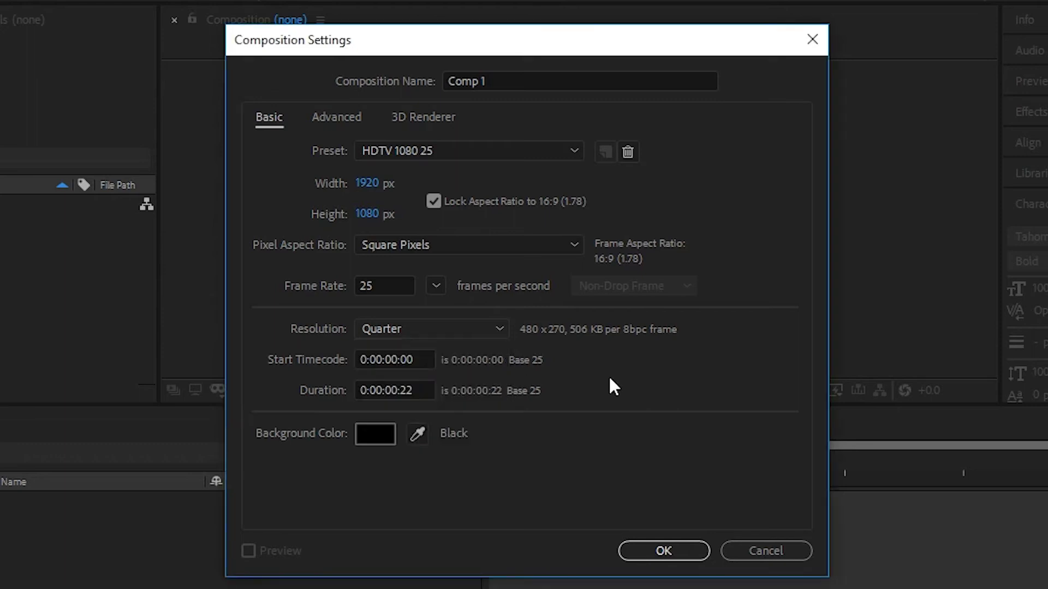
pyautogui.click(384, 442)
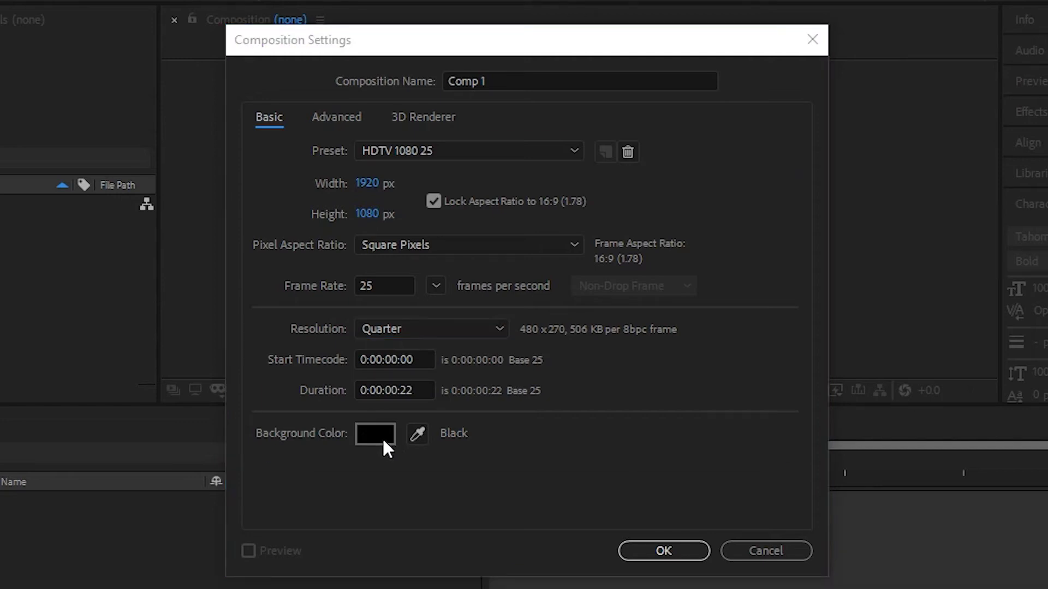
pyautogui.moveTo(524, 225); pyautogui.dragTo(293, 446)
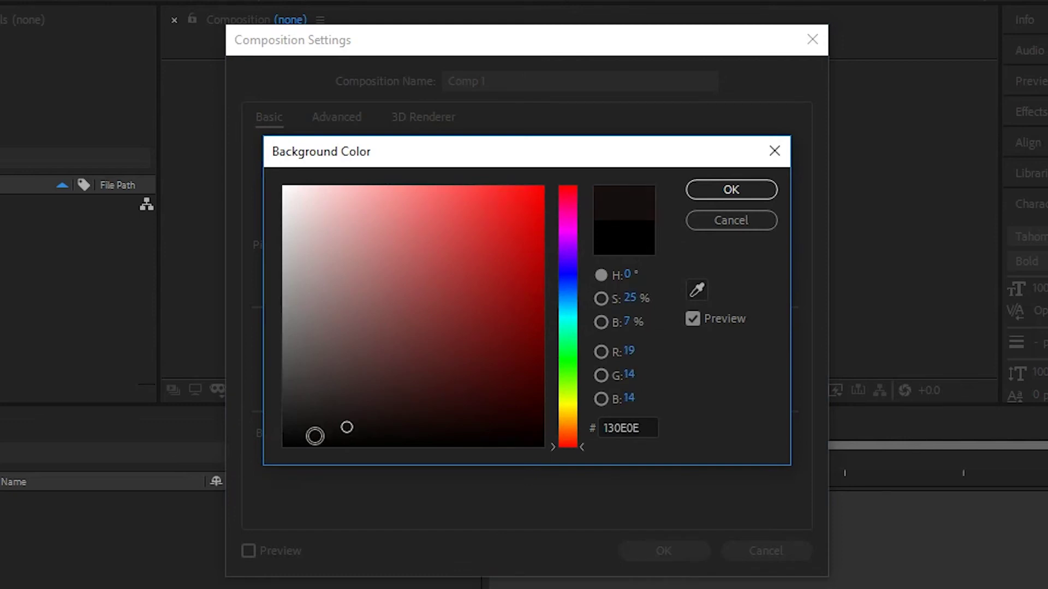
pyautogui.click(717, 191)
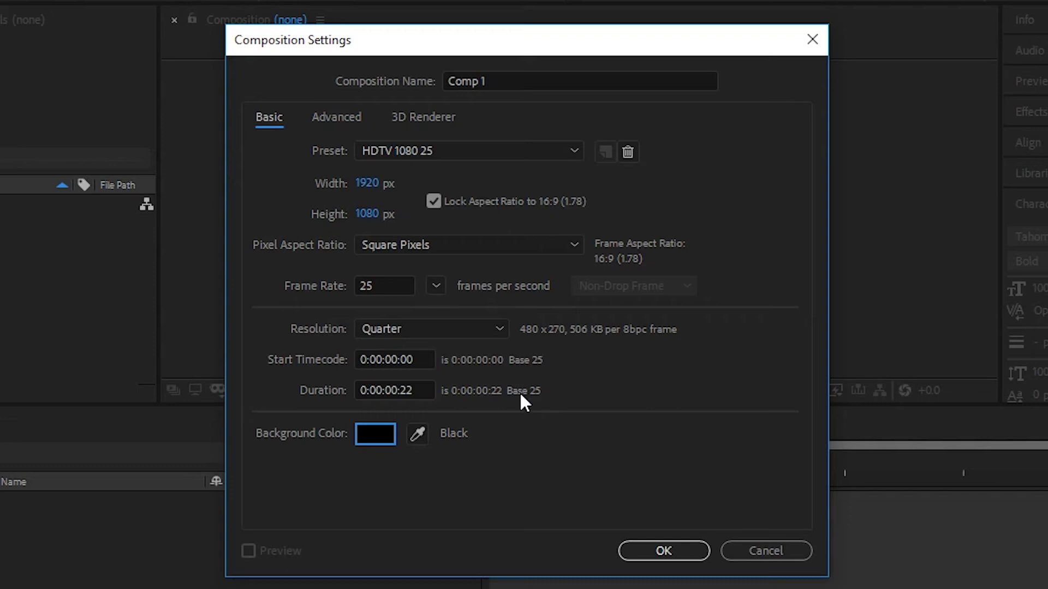
# In Comp 1's Advanced 3D Renderer settings, keep Classic 3D as the renderer.
pyautogui.click(324, 117)
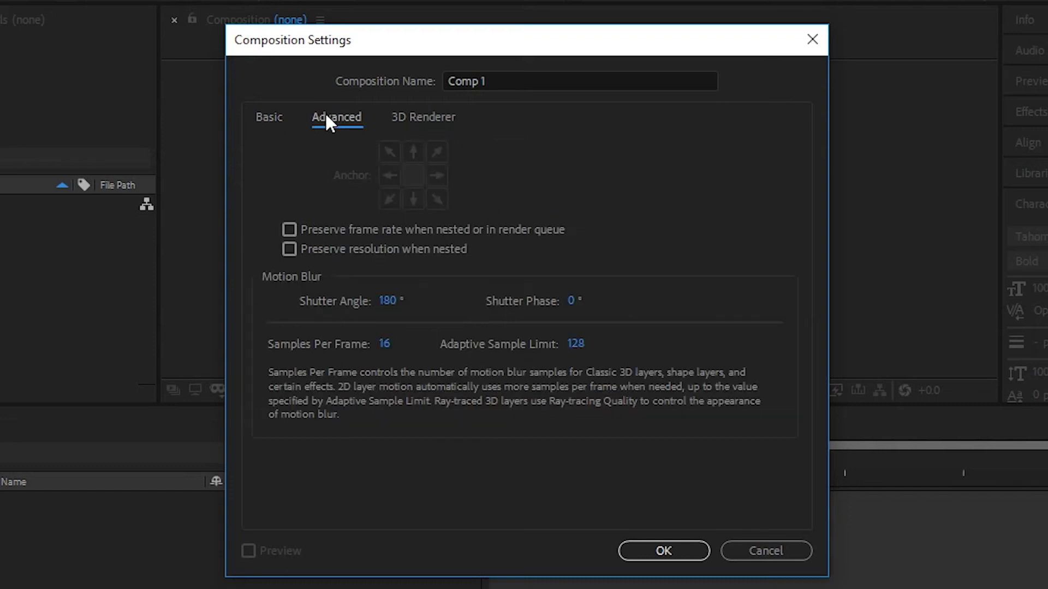
pyautogui.click(413, 120)
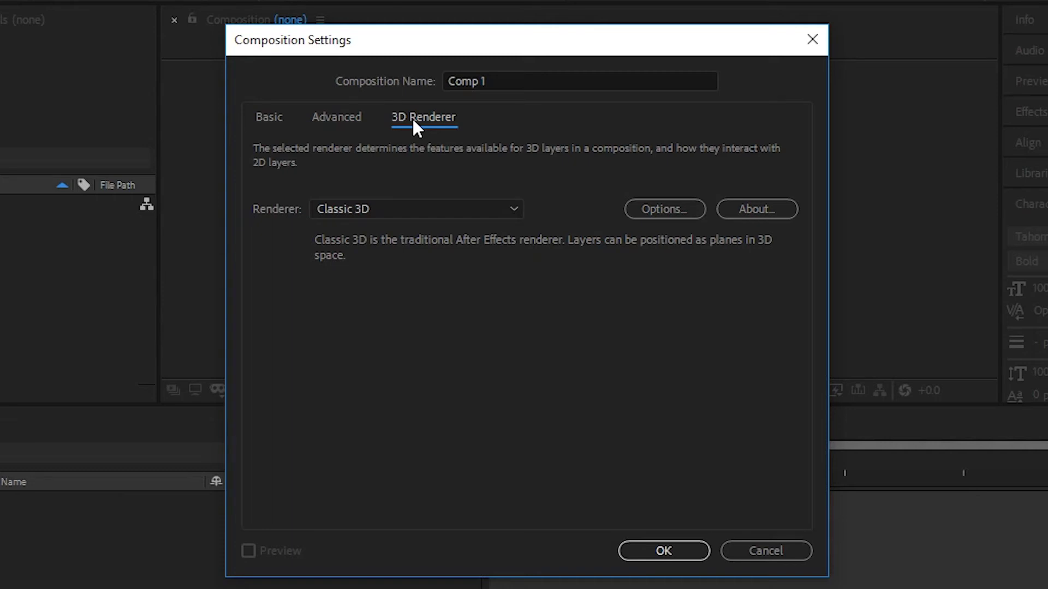
pyautogui.click(435, 209)
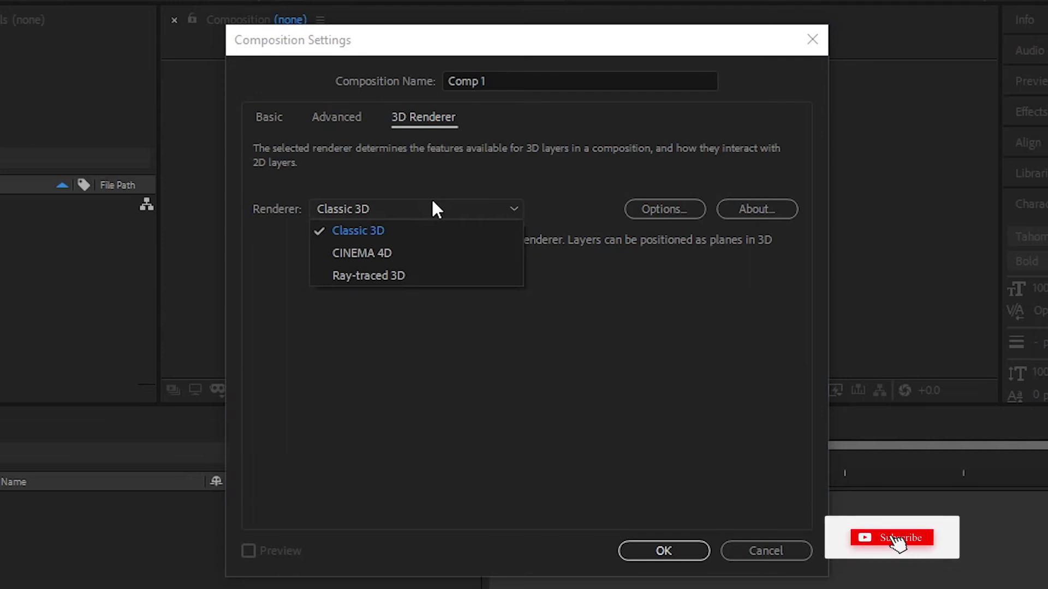
pyautogui.click(518, 360)
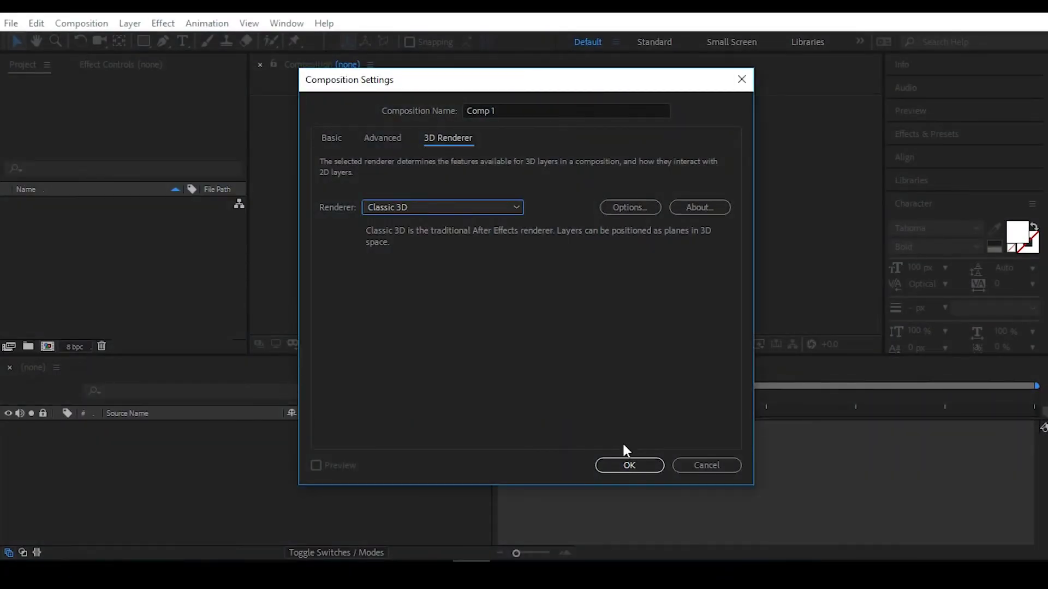
# Confirm the settings to create Comp 1, then bring up Import File from the Project panel.
pyautogui.click(628, 464)
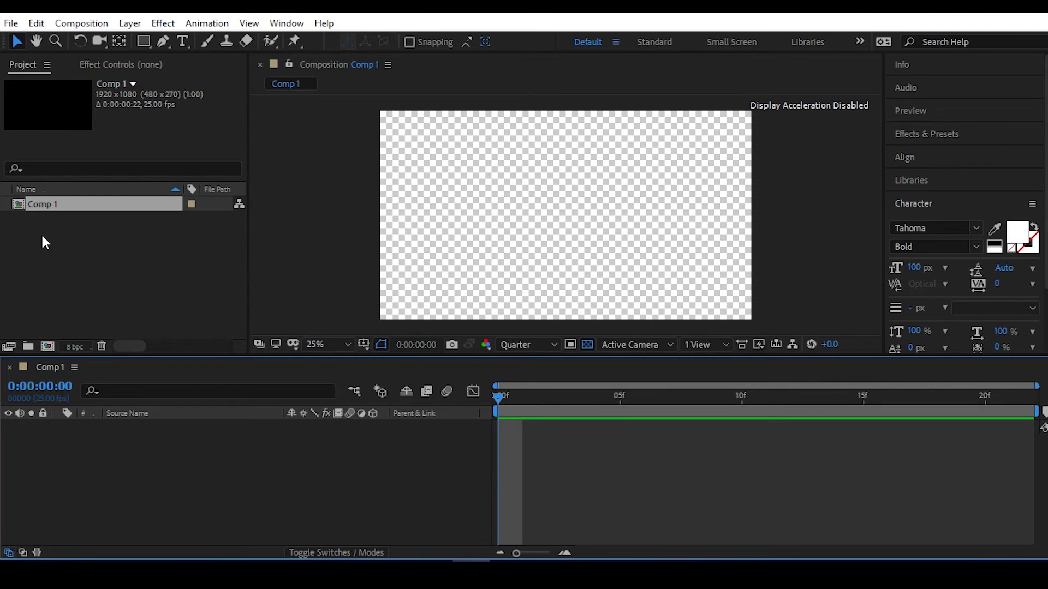
pyautogui.click(59, 228)
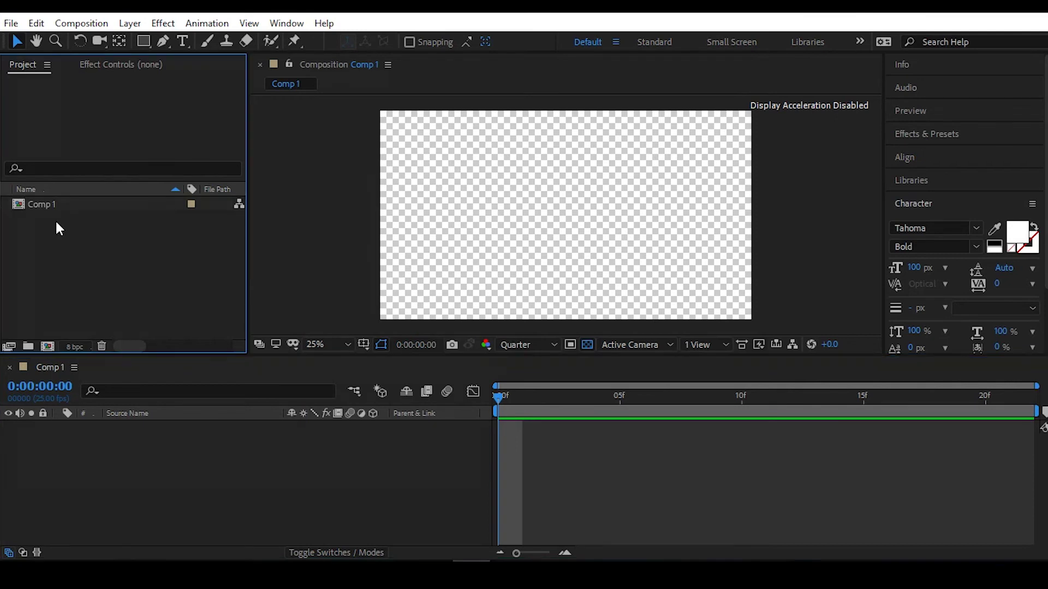
pyautogui.doubleClick(118, 236)
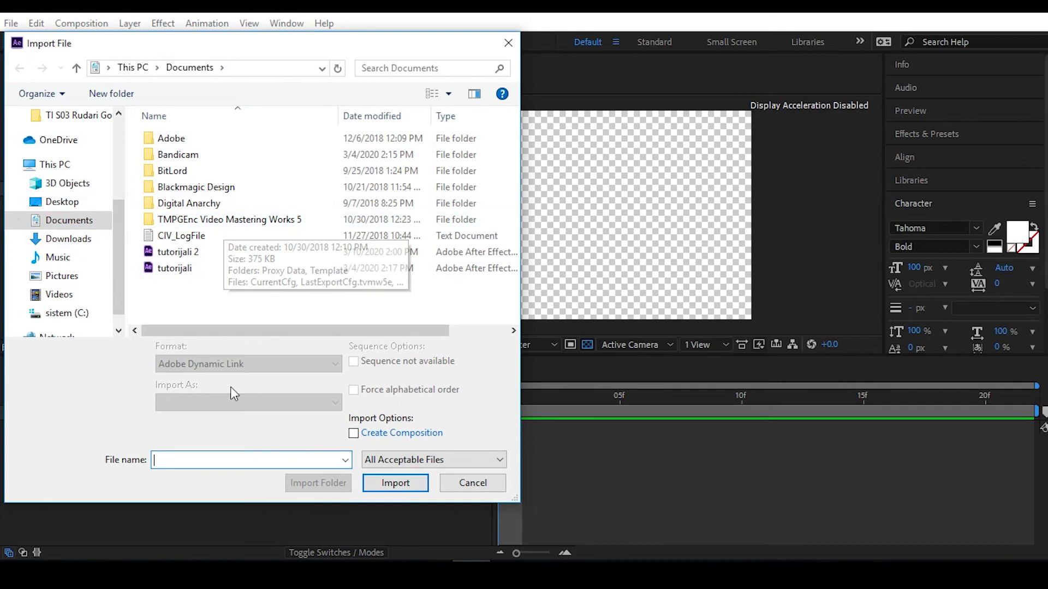
# Import MVI_0066.MOV from Desktop > Tutorijali > kamera 1 via Import > File.
pyautogui.click(472, 483)
pyautogui.rightClick(133, 232)
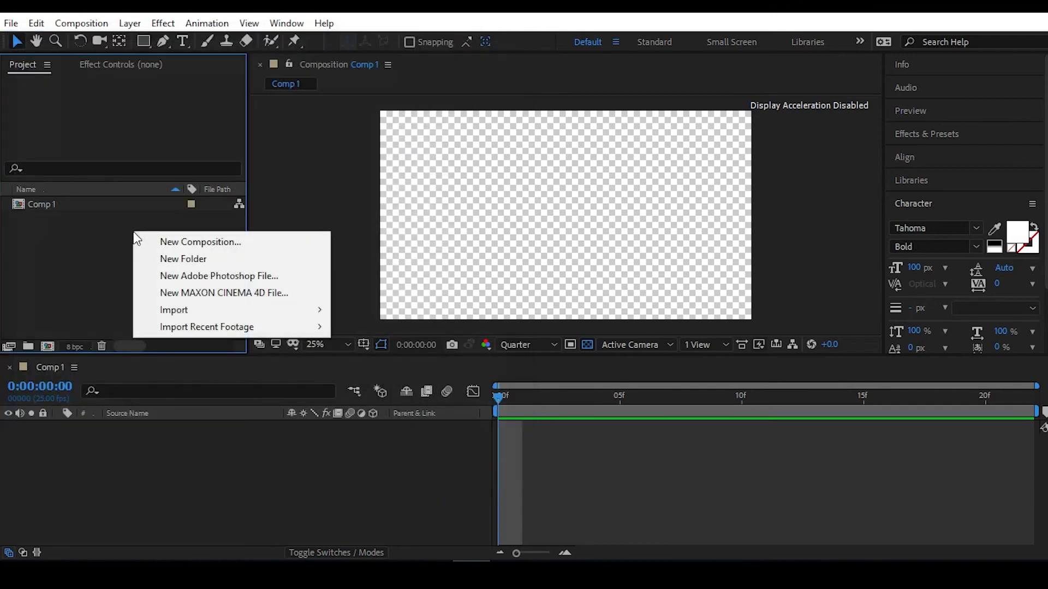
pyautogui.moveTo(205, 310)
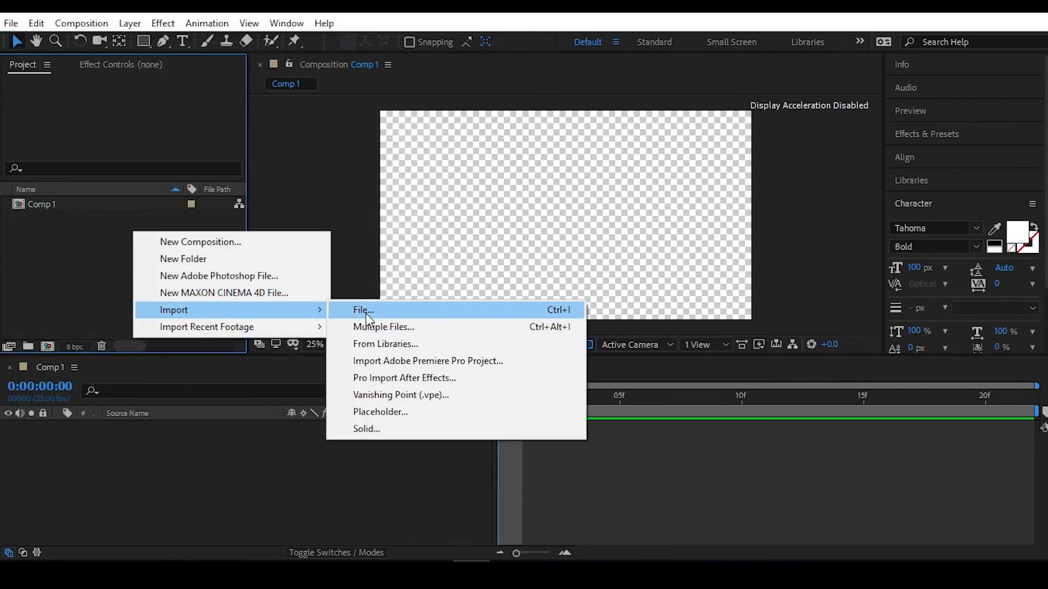
pyautogui.click(72, 258)
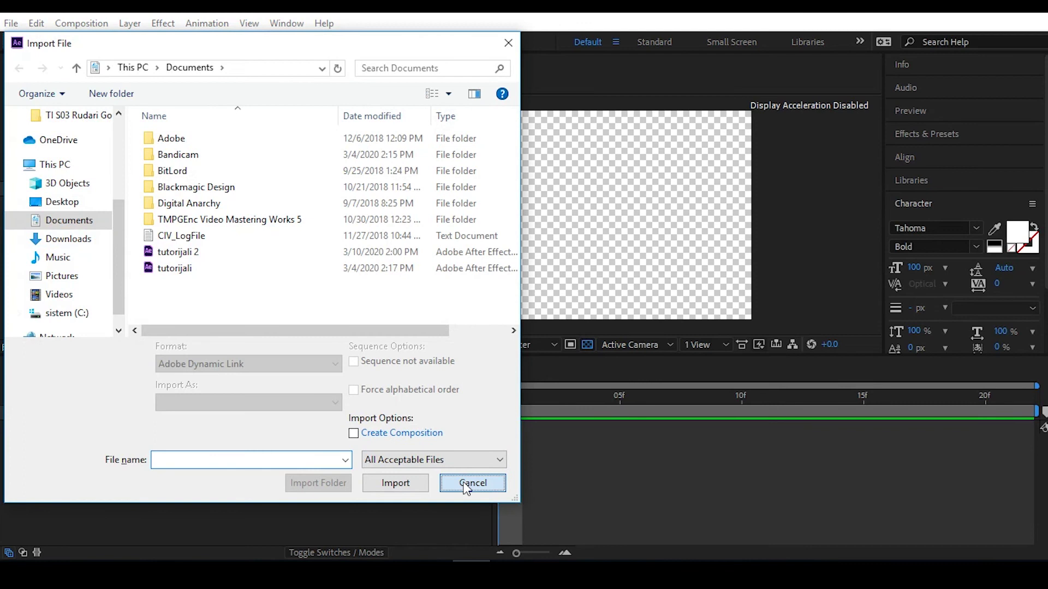
pyautogui.click(467, 484)
pyautogui.rightClick(155, 239)
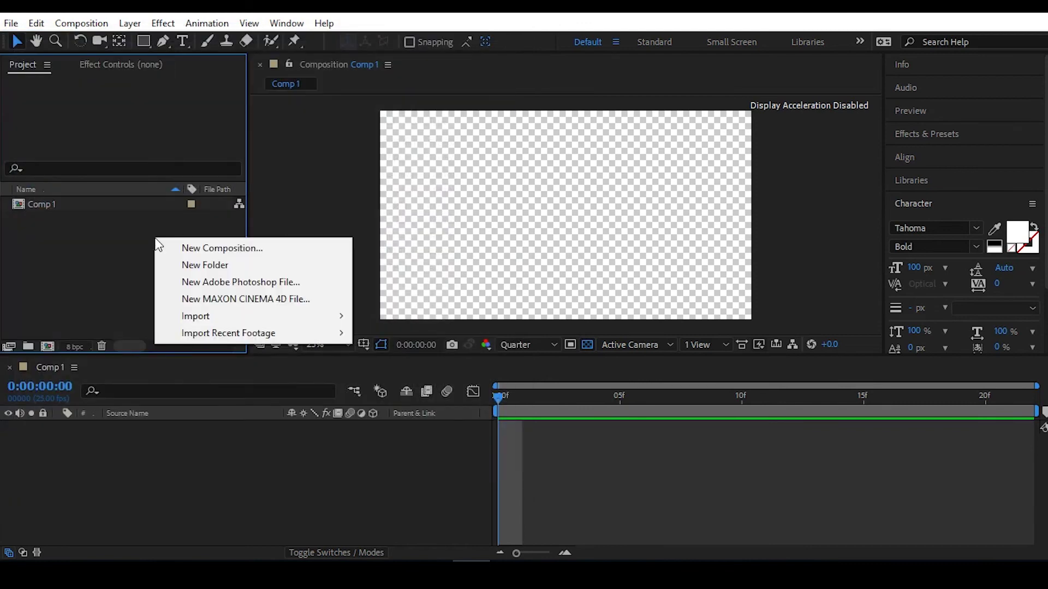
pyautogui.moveTo(274, 317)
pyautogui.click(385, 316)
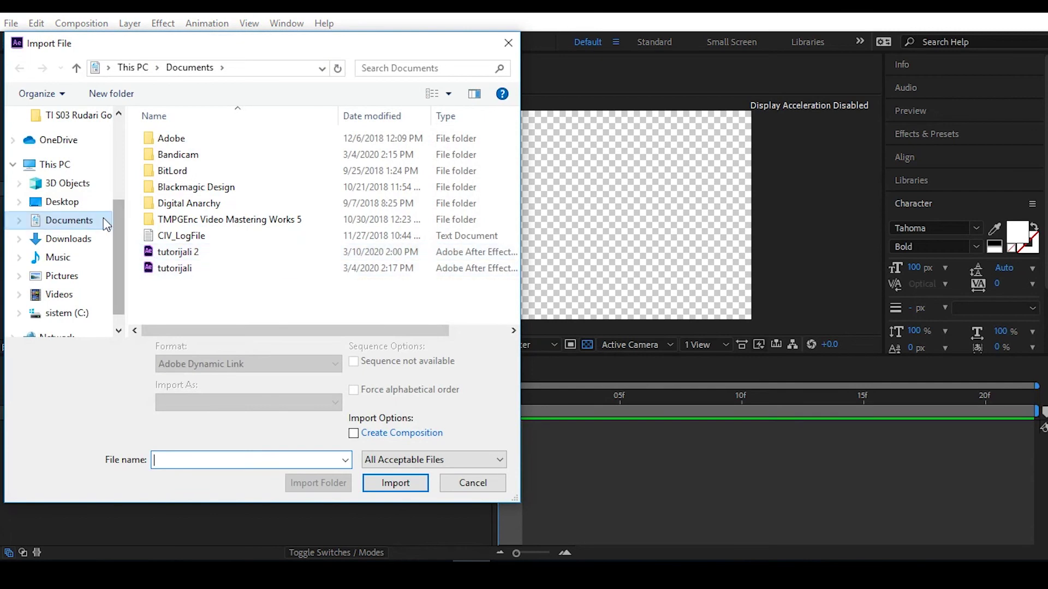
pyautogui.moveTo(117, 221); pyautogui.dragTo(120, 148)
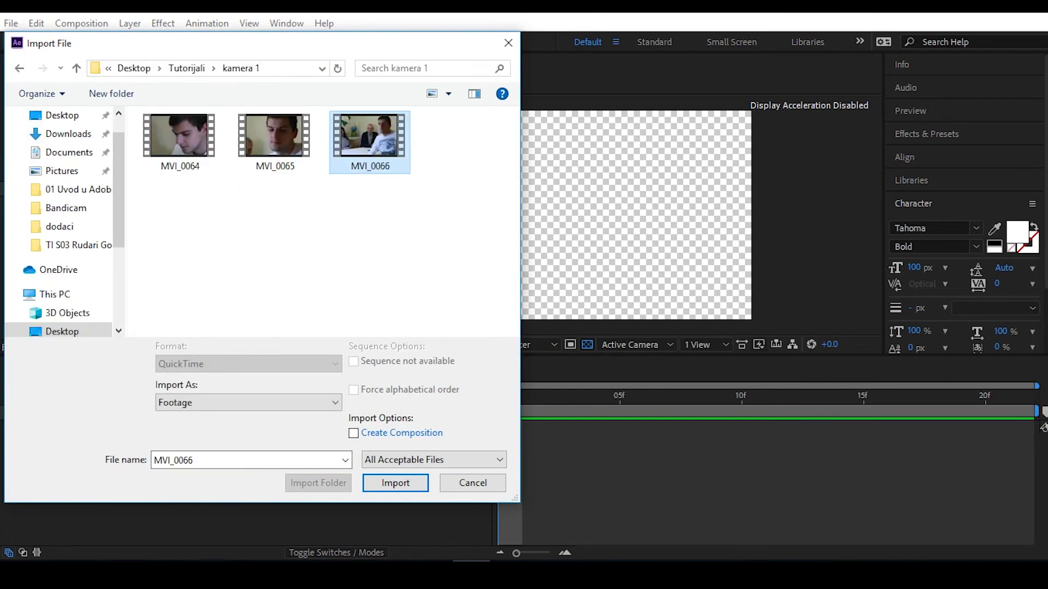
pyautogui.click(412, 480)
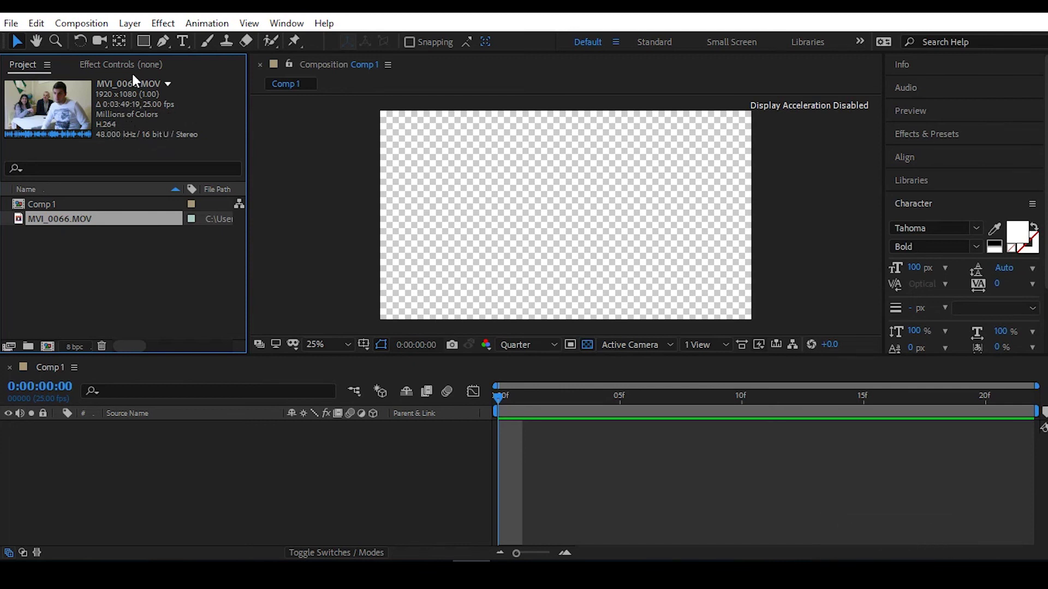
# Create an MVI_0066 composition from the clip and scrub through its footage.
pyautogui.click(78, 433)
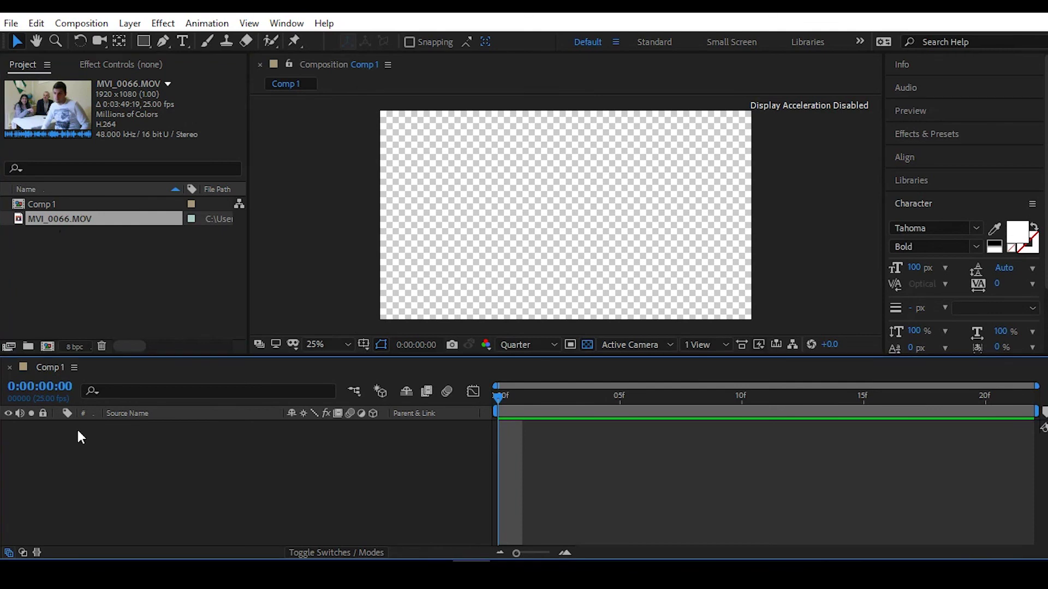
pyautogui.click(48, 203)
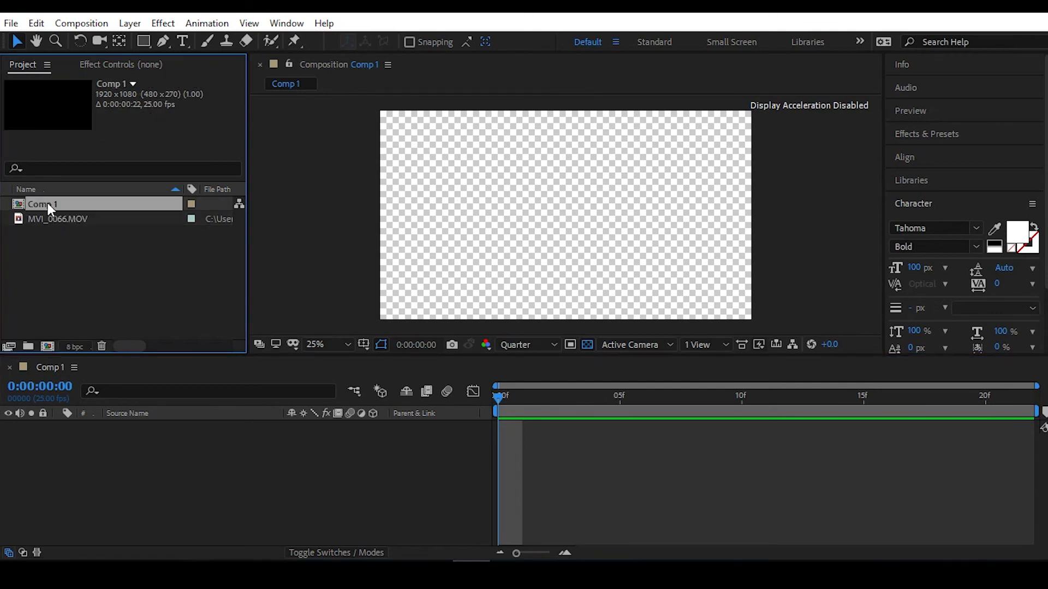
pyautogui.click(57, 230)
pyautogui.moveTo(51, 216); pyautogui.dragTo(48, 347)
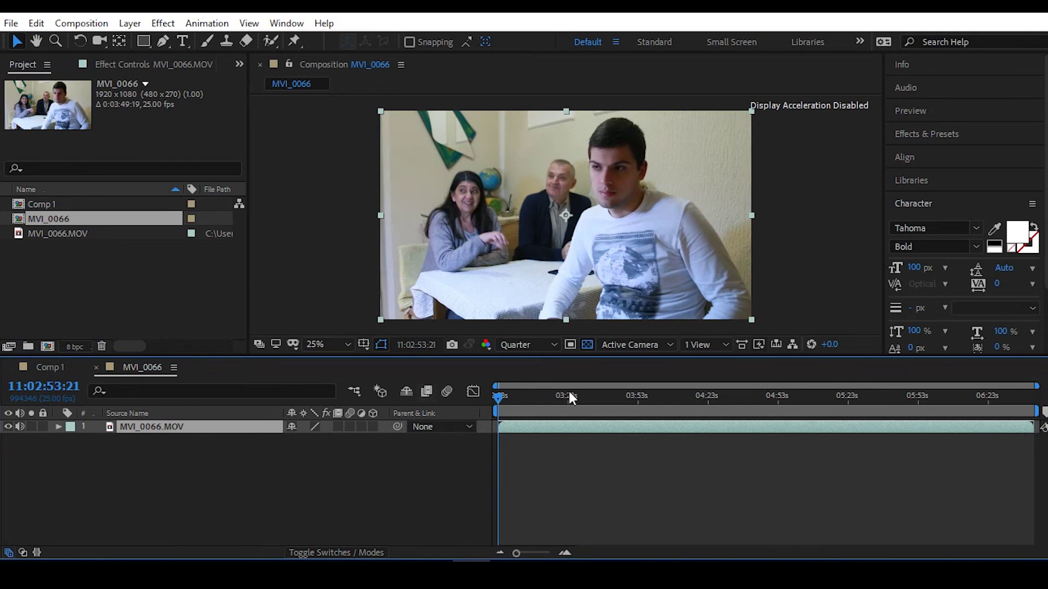
pyautogui.moveTo(505, 396); pyautogui.dragTo(557, 401)
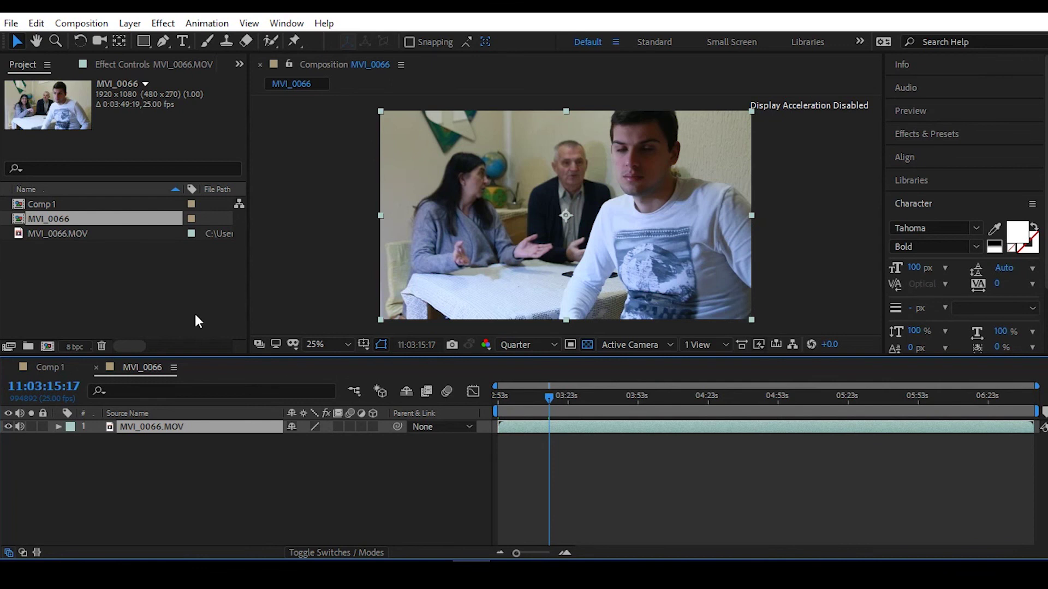
# Add MVI_0066.MOV to Comp 1 as layer 1, preview a few frames, then reopen MVI_0066.
pyautogui.doubleClick(44, 202)
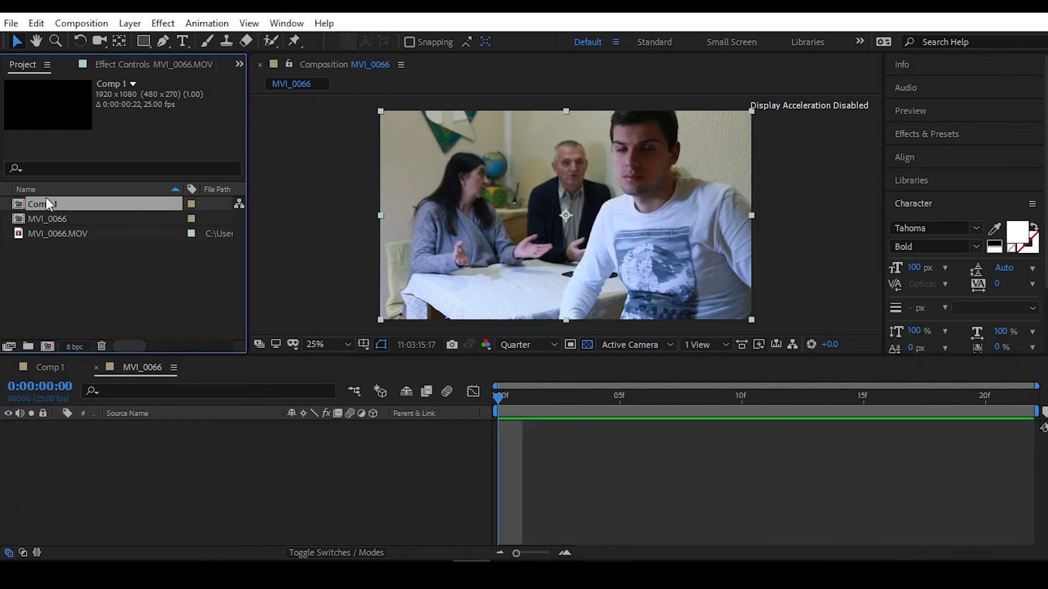
pyautogui.click(58, 233)
pyautogui.moveTo(58, 231); pyautogui.dragTo(149, 461)
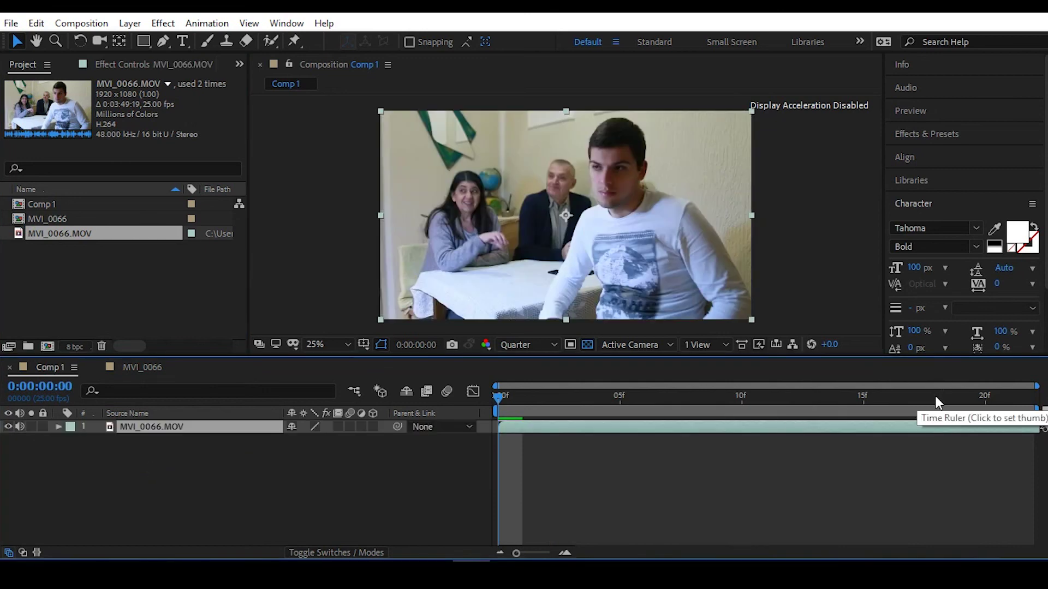
pyautogui.click(1013, 398)
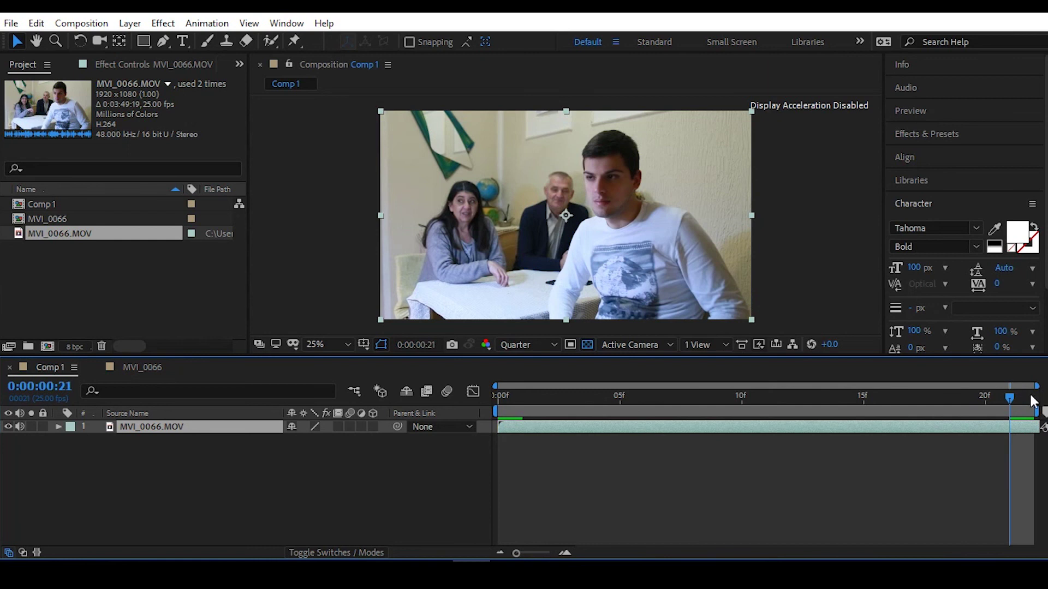
pyautogui.moveTo(1031, 401); pyautogui.dragTo(529, 368)
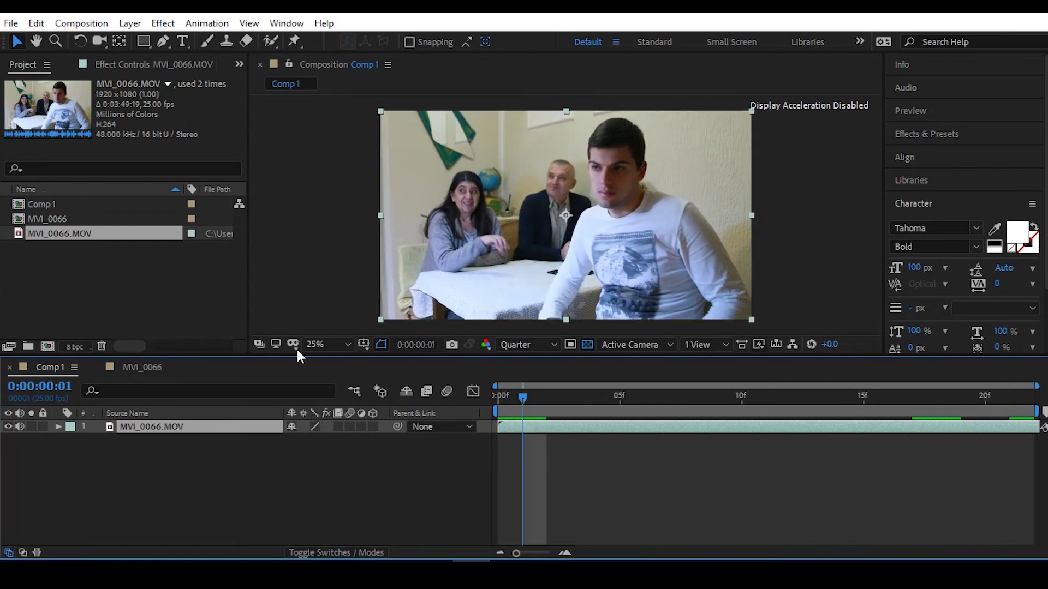
pyautogui.doubleClick(55, 218)
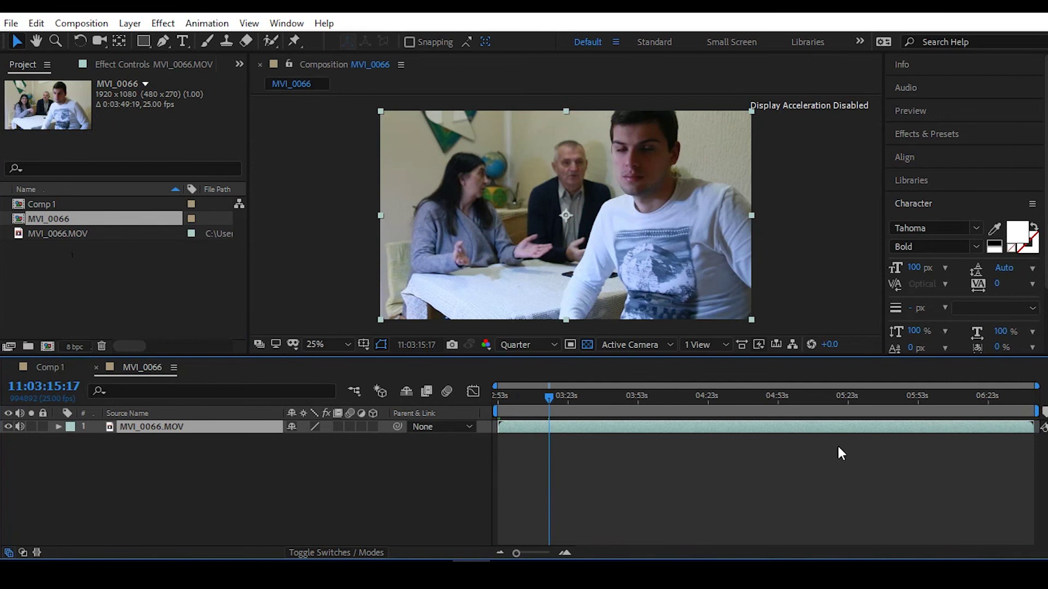